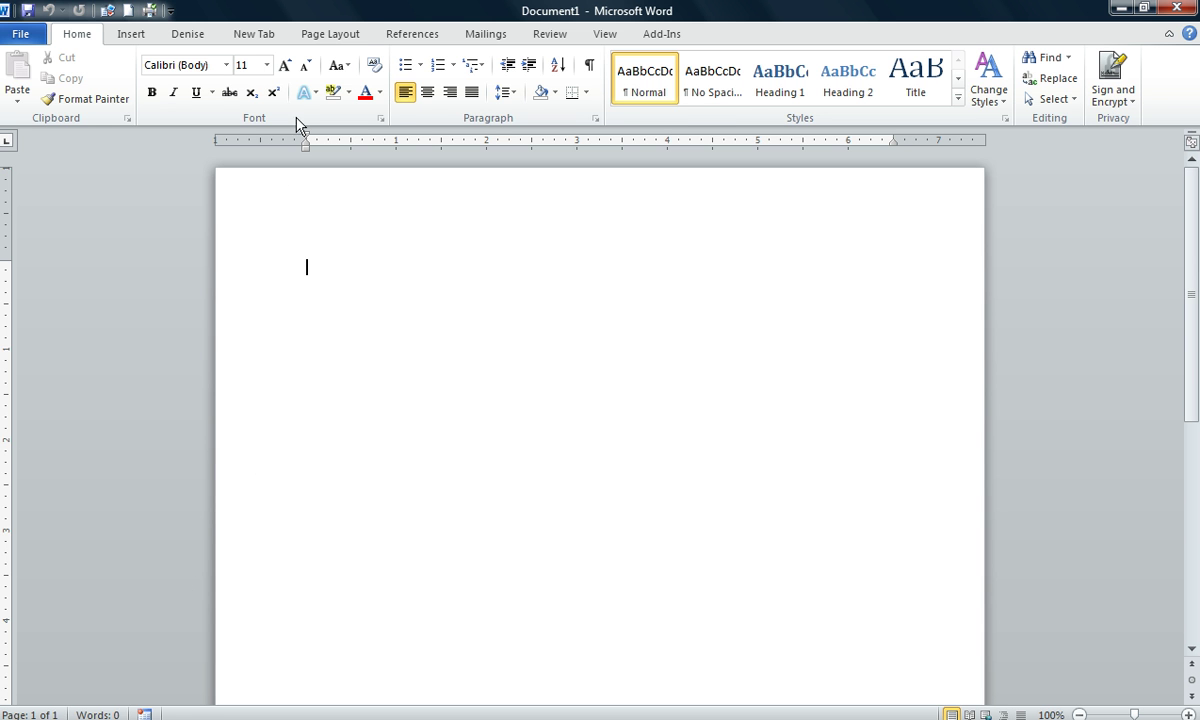
# Change the page size to A5.
pyautogui.click(343, 38)
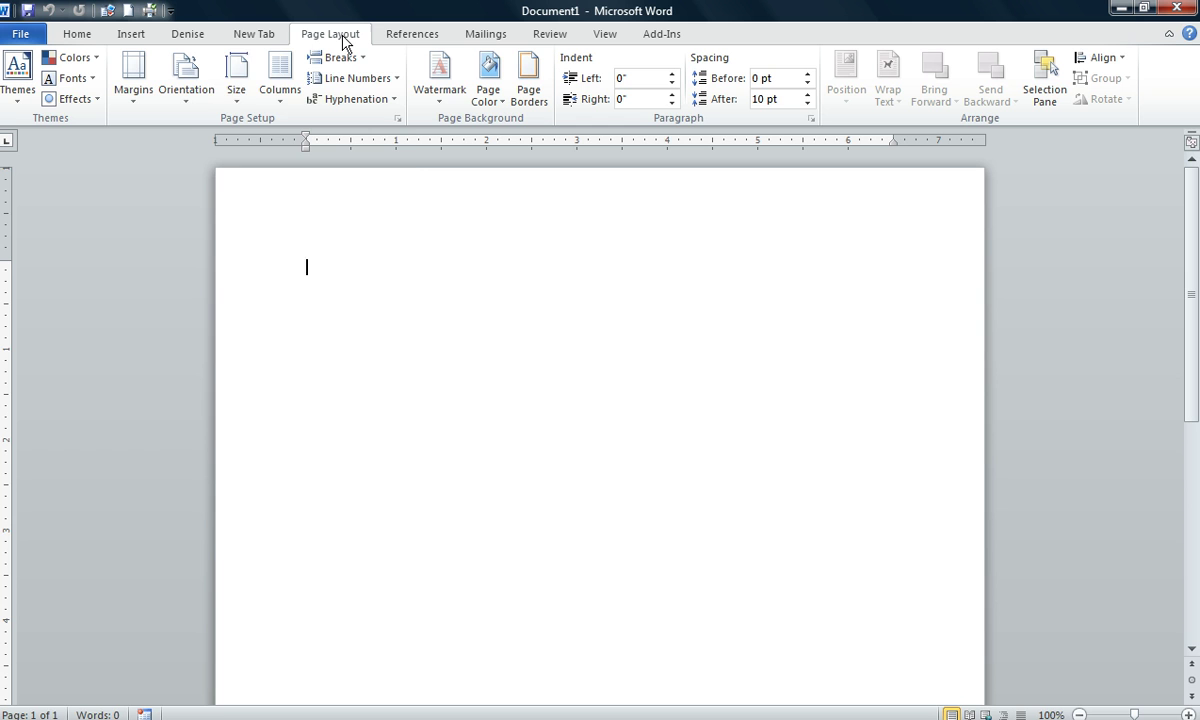
pyautogui.click(240, 110)
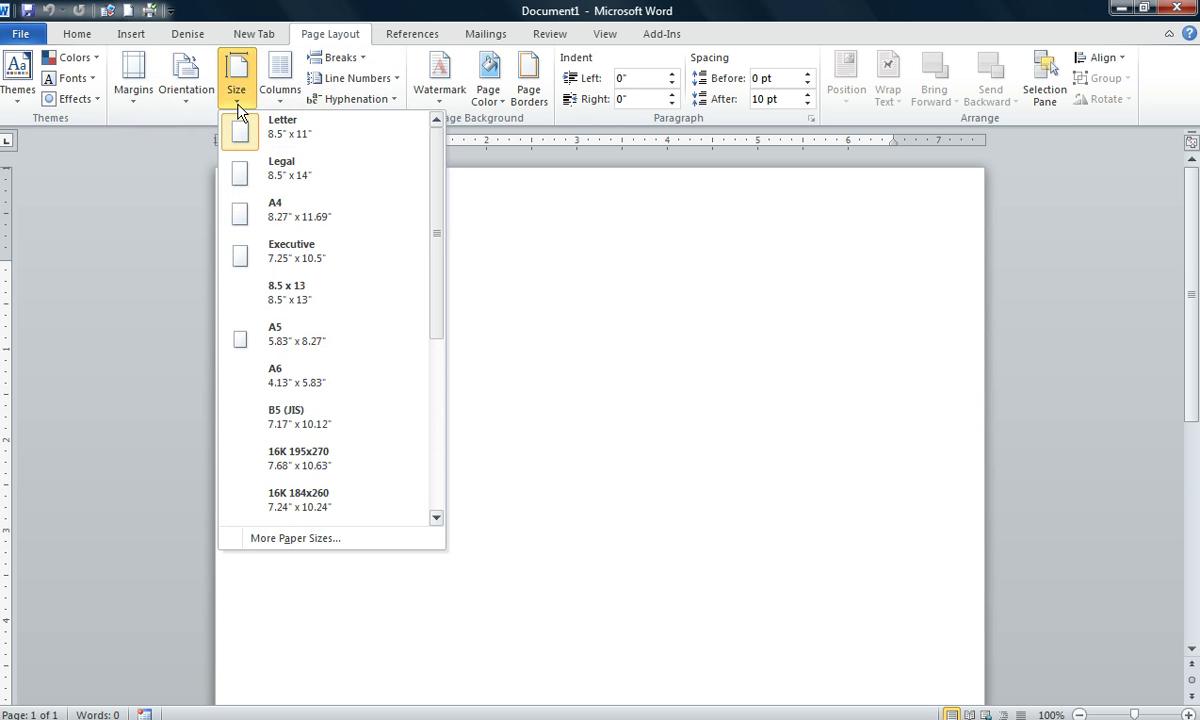
pyautogui.click(298, 352)
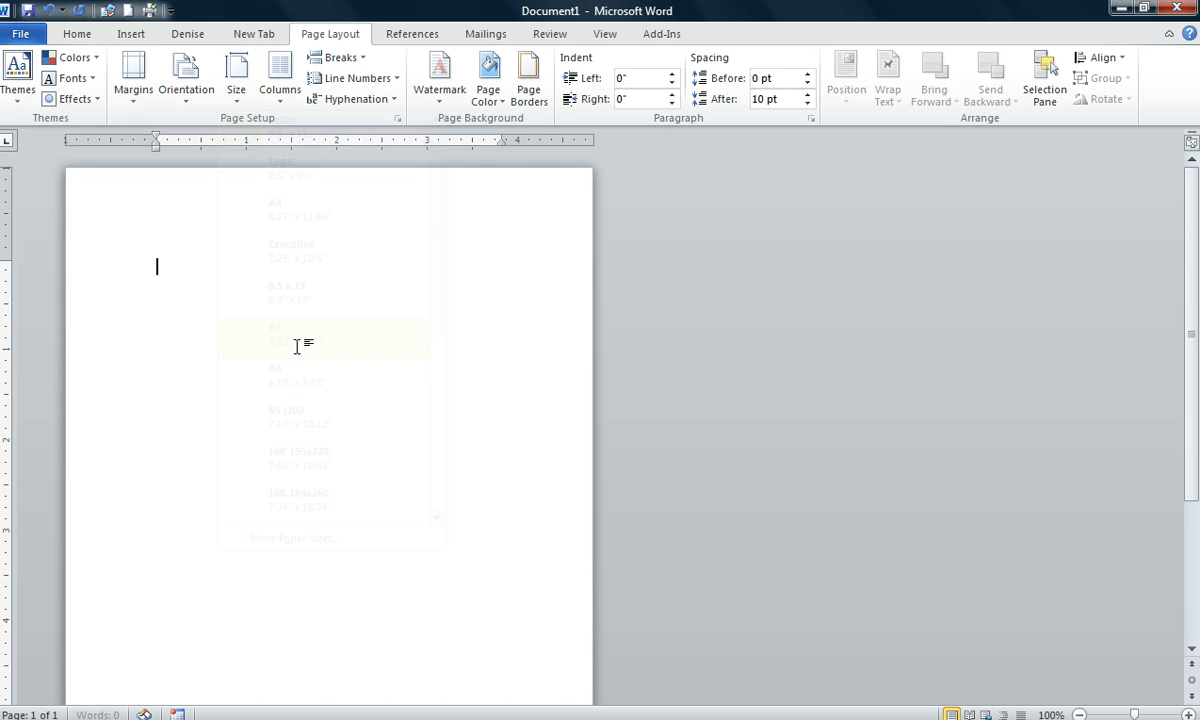
# In Page Setup, bring the custom paper width down to 5" and the height toward 5".
pyautogui.click(237, 106)
pyautogui.press('Tab')
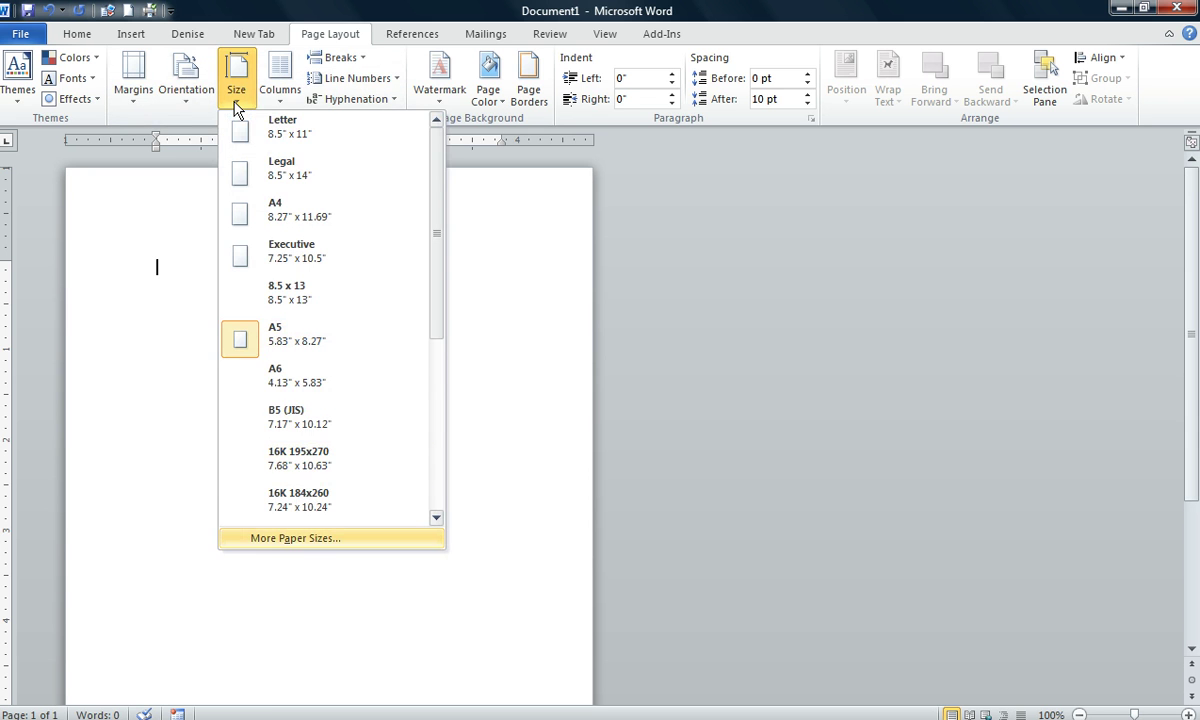
pyautogui.press('Return')
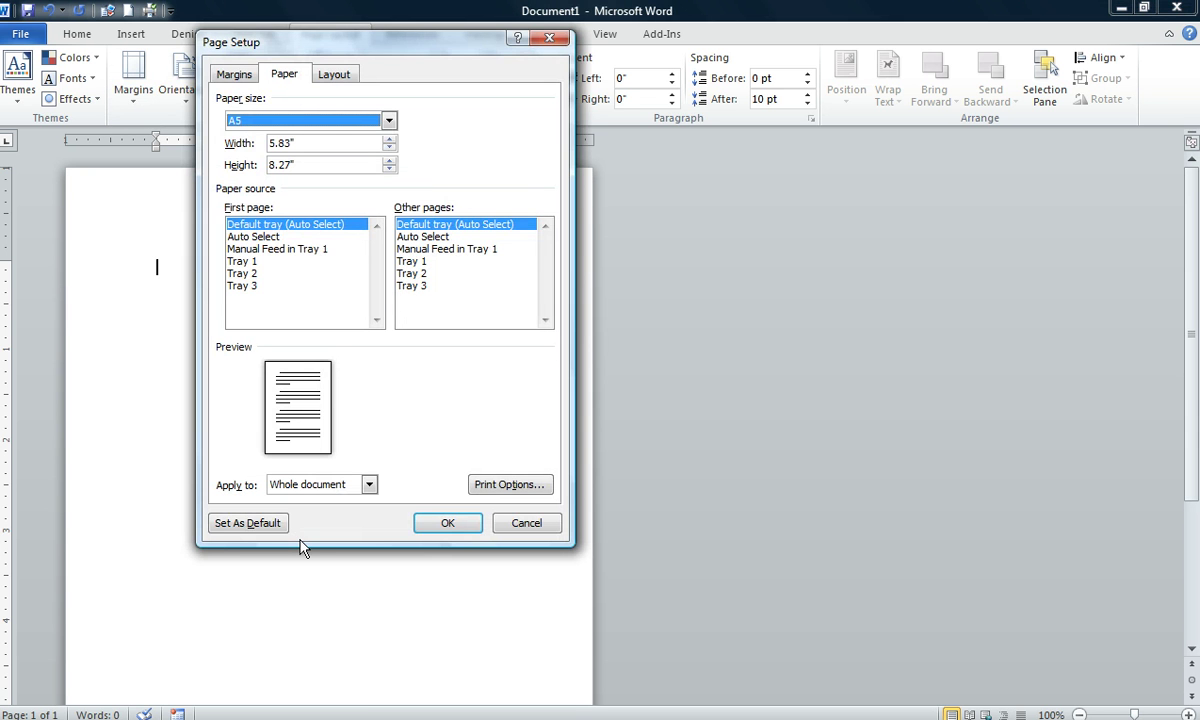
pyautogui.press('Tab')
pyautogui.press('Down')
pyautogui.press('Down')
pyautogui.press('Down')
pyautogui.click(389, 148)
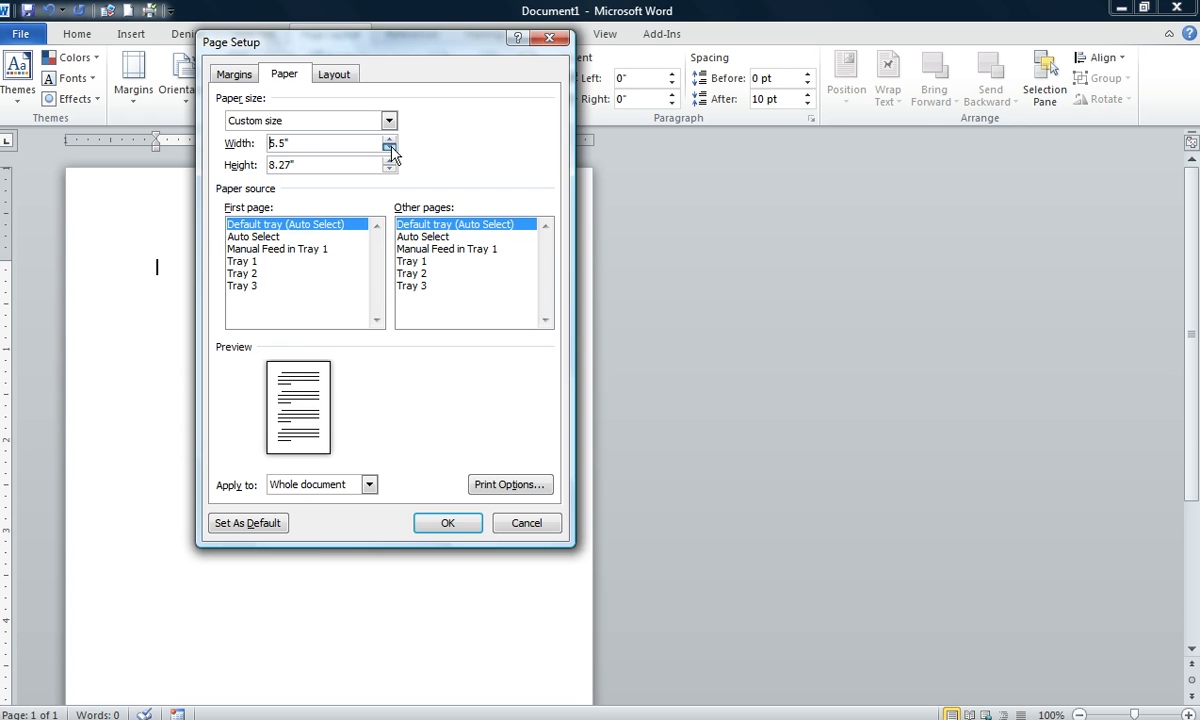
pyautogui.click(389, 148)
pyautogui.click(389, 148)
pyautogui.click(389, 148)
pyautogui.click(389, 148)
pyautogui.click(389, 148)
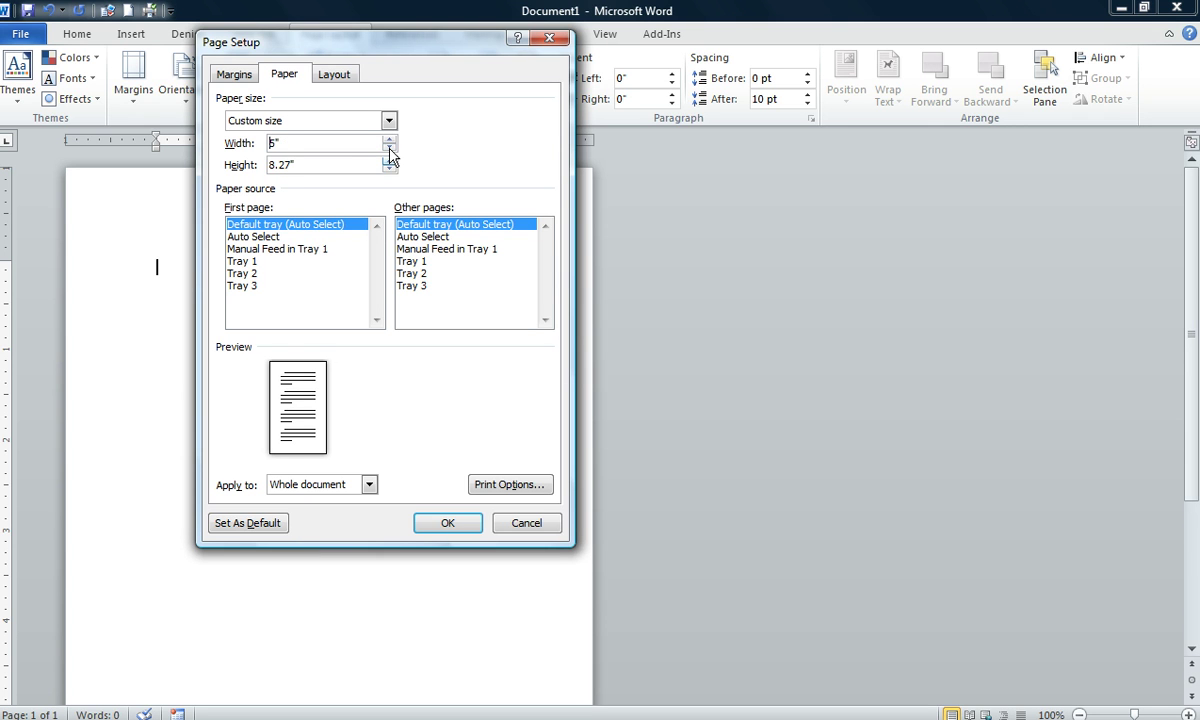
pyautogui.click(390, 169)
pyautogui.click(390, 169)
pyautogui.click(390, 169)
pyautogui.click(390, 169)
pyautogui.click(390, 169)
pyautogui.click(390, 169)
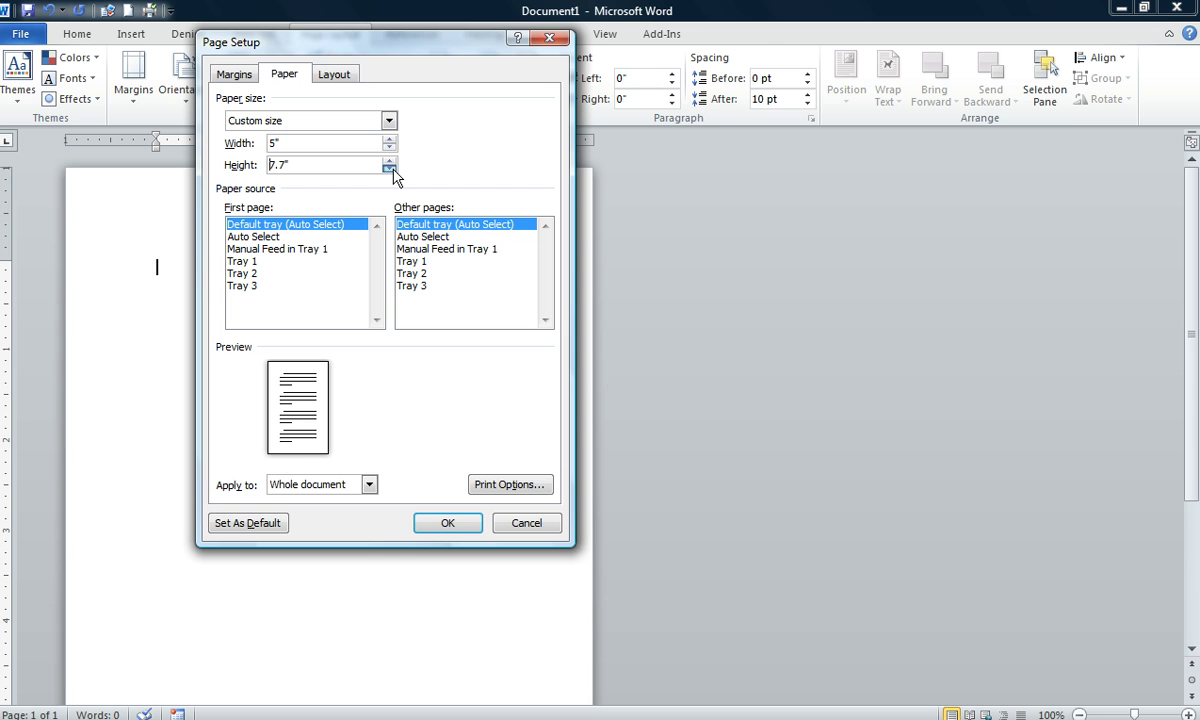
pyautogui.click(390, 169)
pyautogui.click(390, 169)
pyautogui.click(390, 169)
pyautogui.click(390, 169)
pyautogui.click(390, 169)
pyautogui.click(390, 169)
pyautogui.click(390, 169)
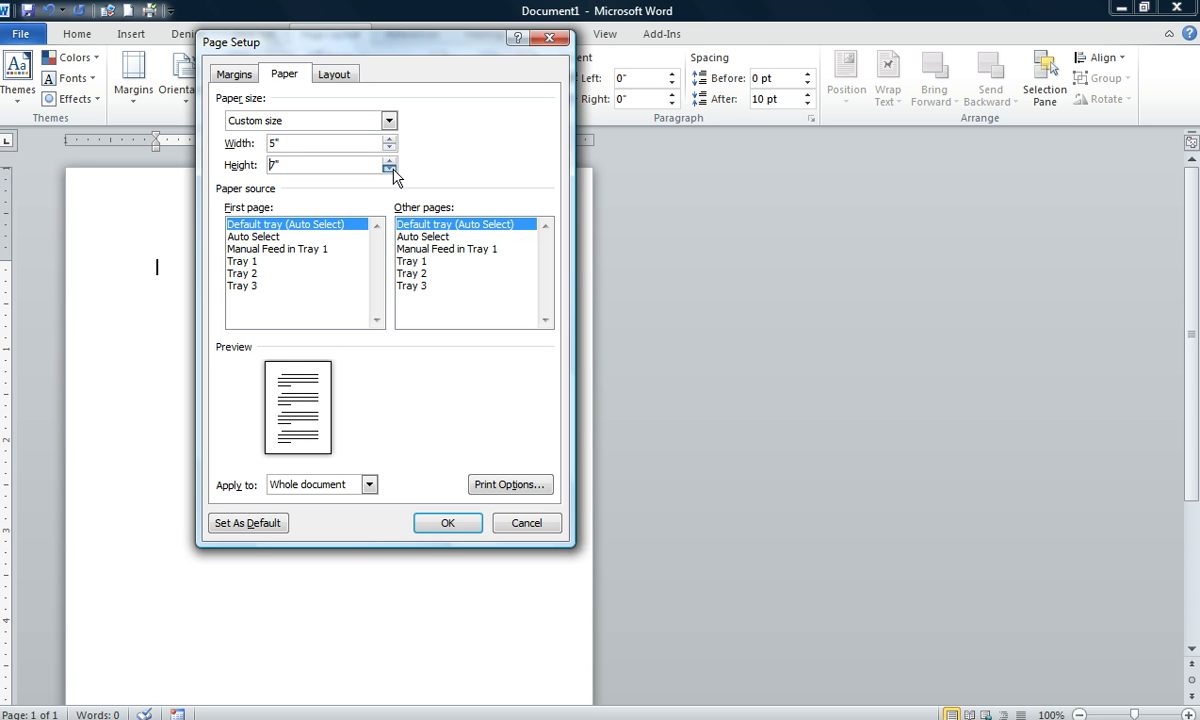
pyautogui.click(390, 169)
pyautogui.click(390, 169)
pyautogui.click(390, 169)
pyautogui.click(390, 169)
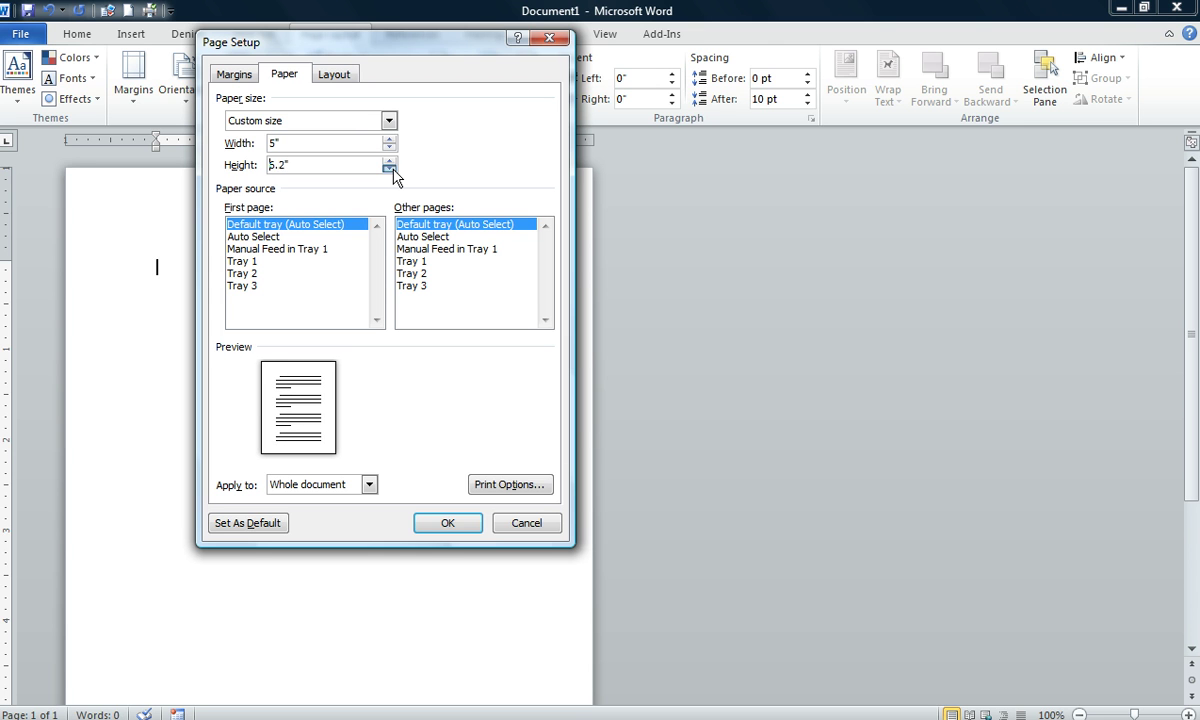
pyautogui.click(390, 169)
pyautogui.click(390, 169)
pyautogui.click(390, 169)
pyautogui.click(390, 169)
pyautogui.click(390, 169)
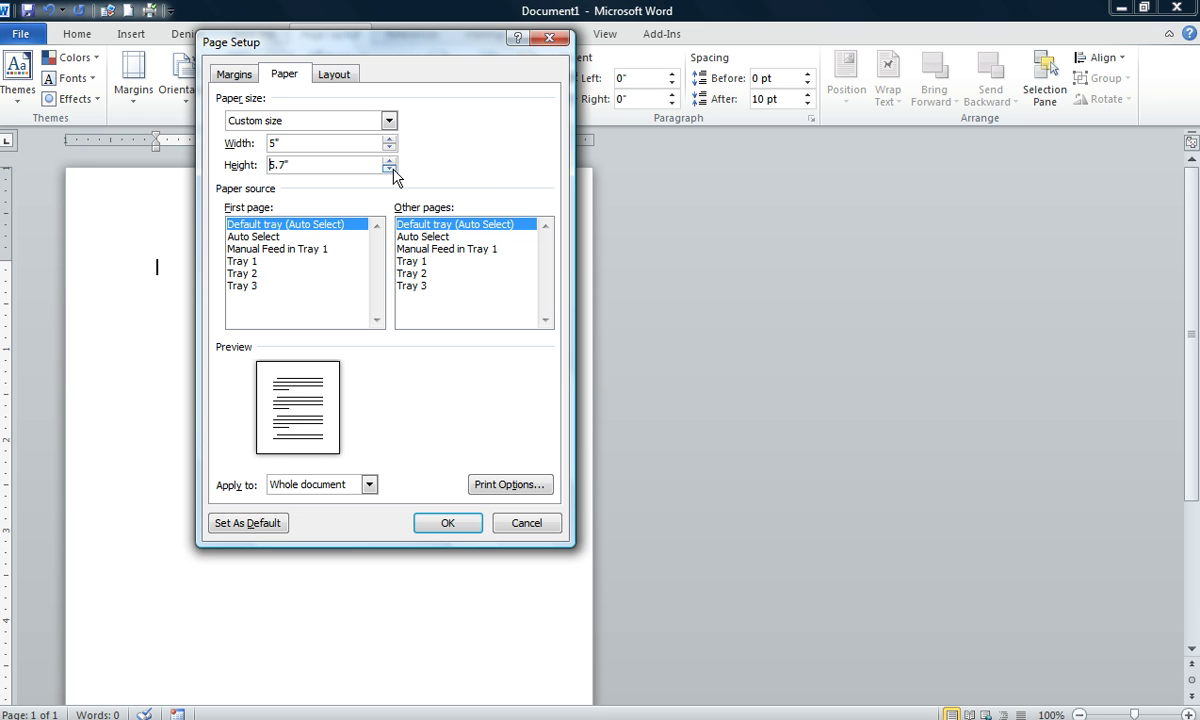
pyautogui.click(390, 169)
pyautogui.click(390, 169)
pyautogui.click(390, 169)
pyautogui.click(390, 169)
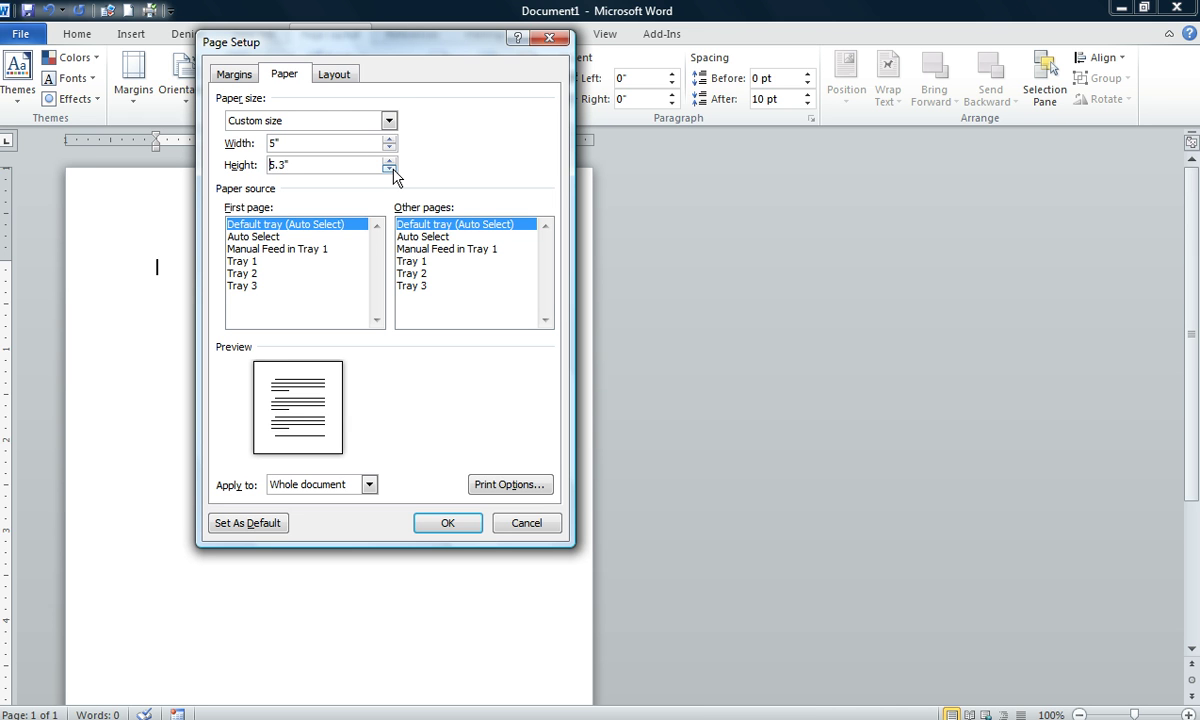
pyautogui.click(390, 169)
pyautogui.click(390, 169)
pyautogui.click(390, 169)
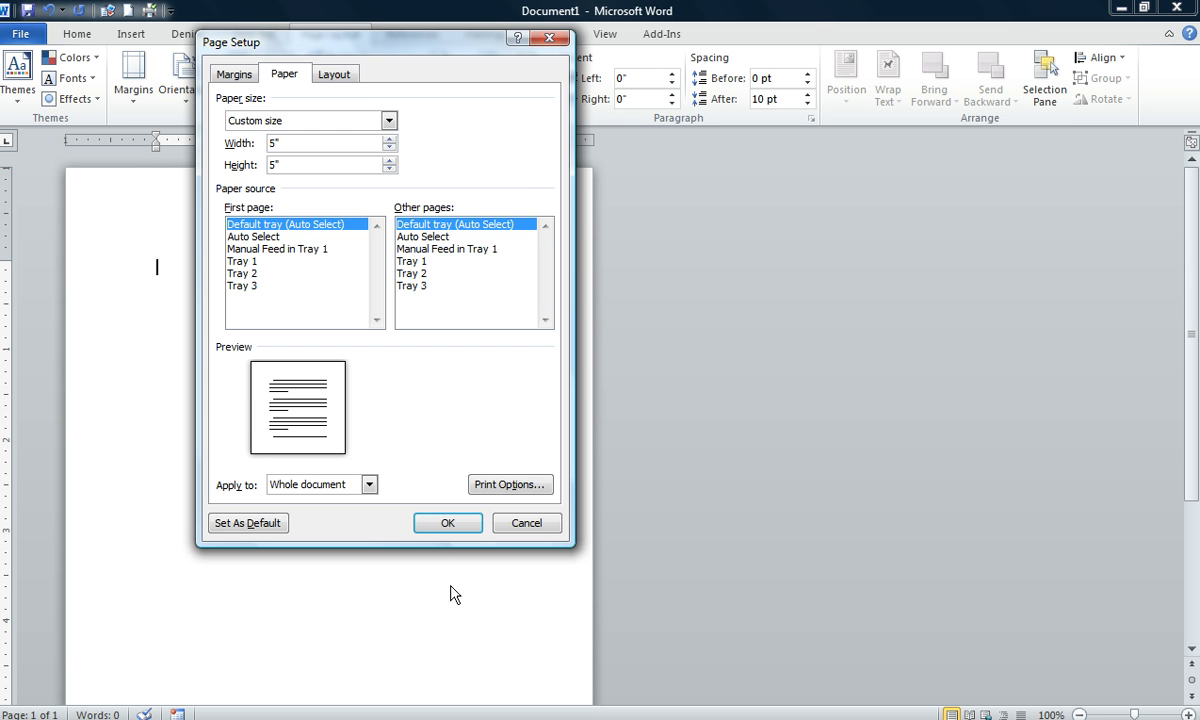
# Confirm the 5" × 5" paper size and apply Narrow 0.5" margins.
pyautogui.click(446, 525)
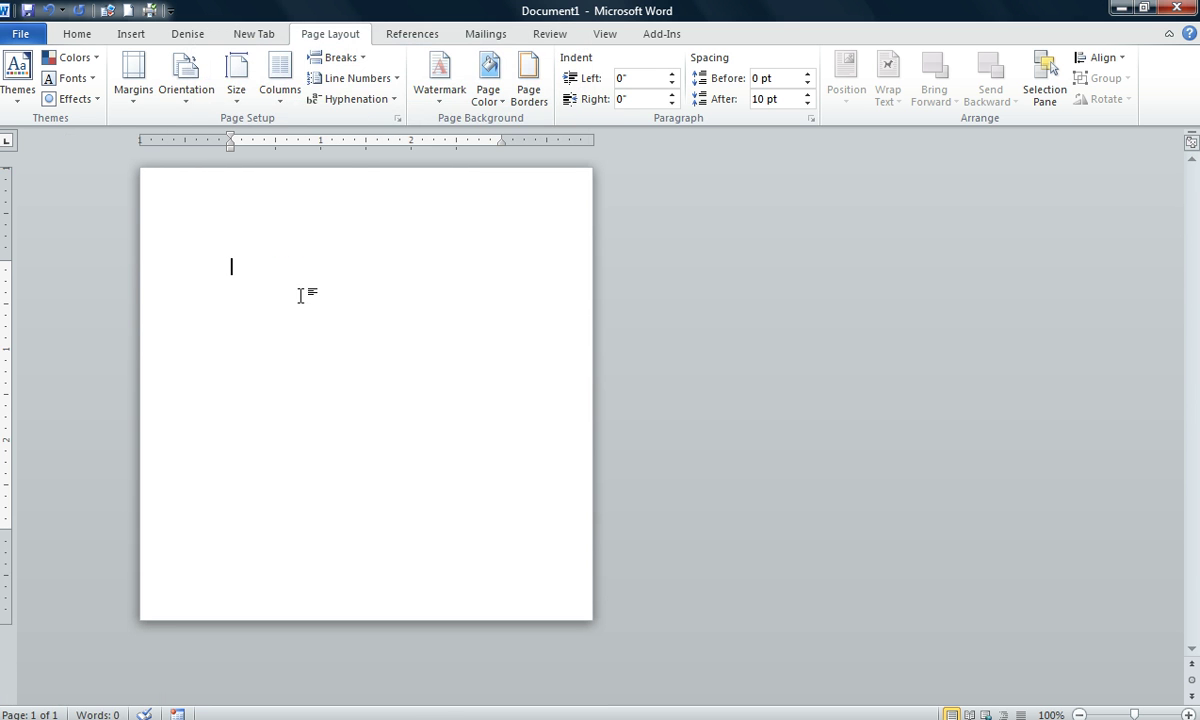
pyautogui.click(134, 106)
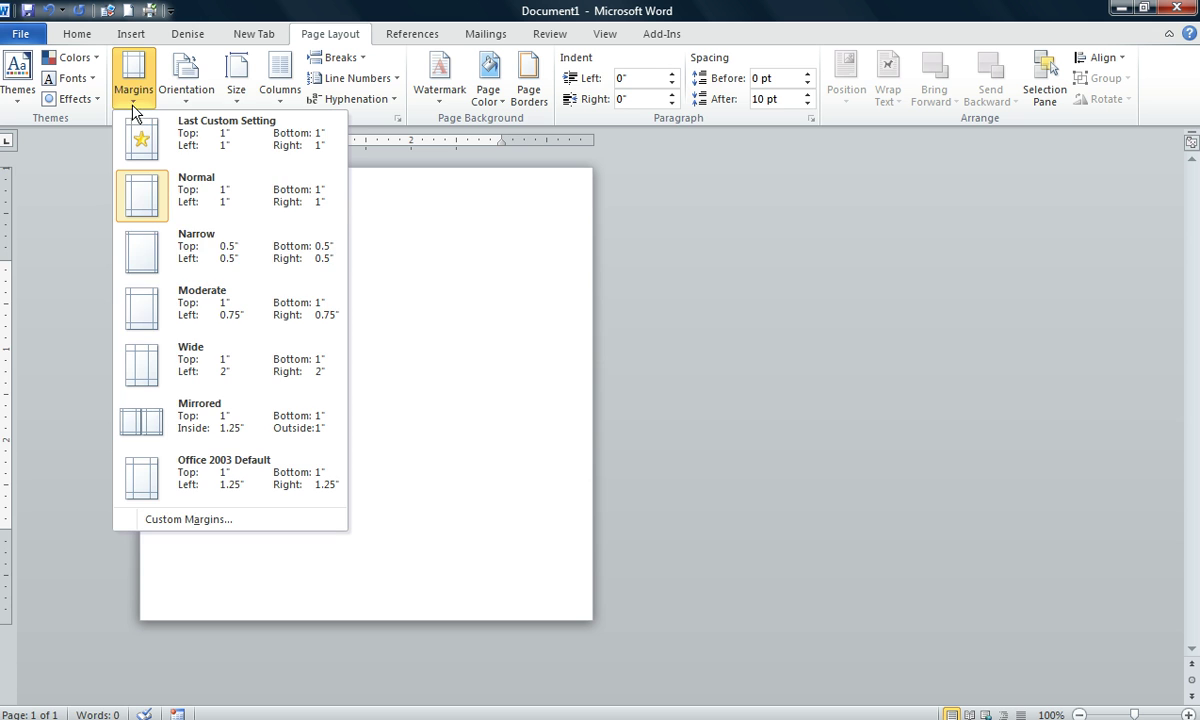
pyautogui.click(172, 255)
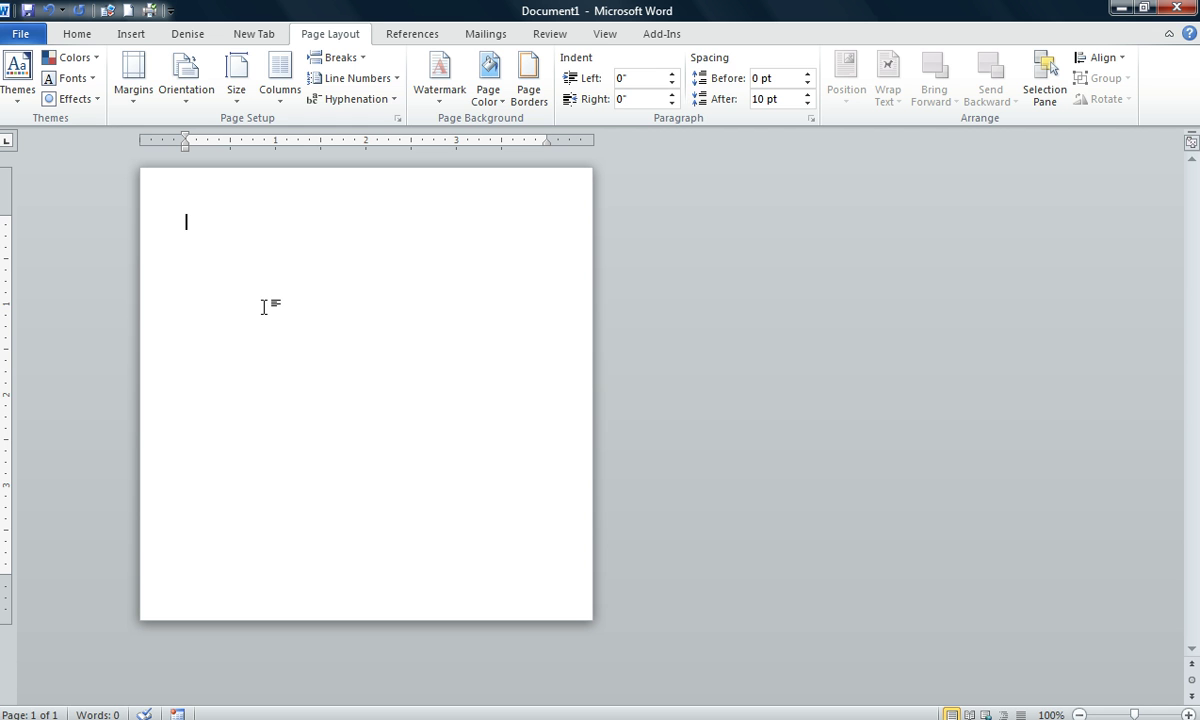
# Draw a text box of about 4.43" × 4.16" from the page's top-left corner.
pyautogui.click(131, 34)
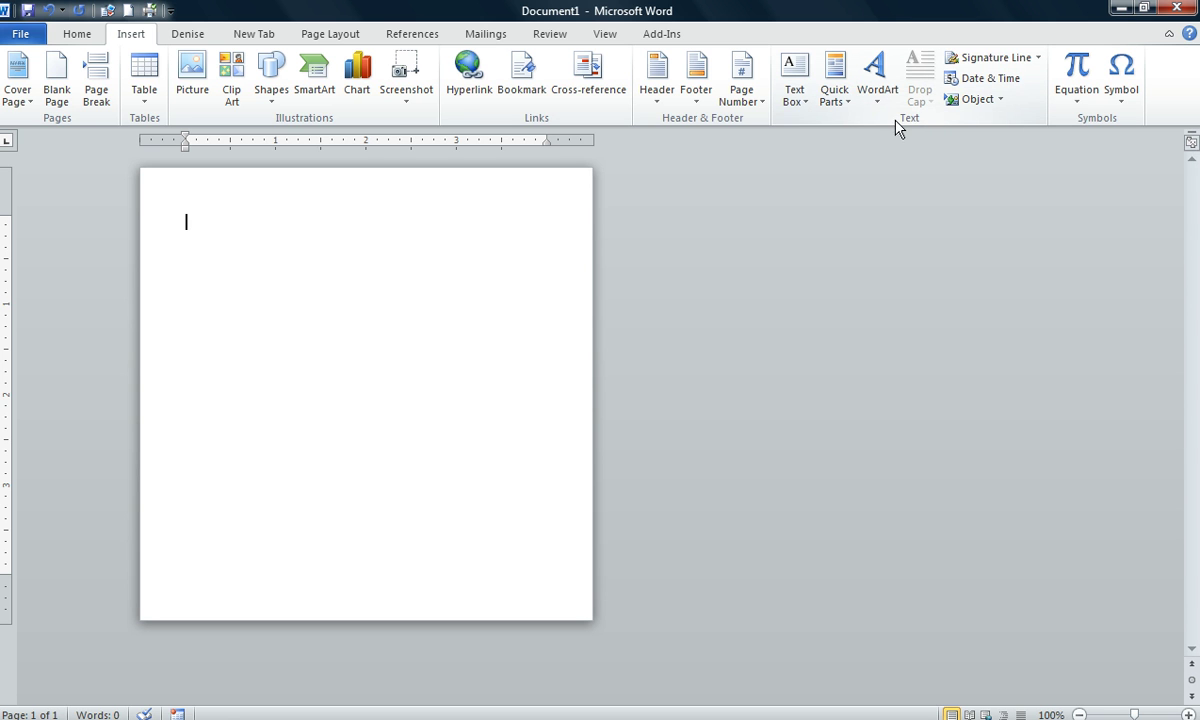
pyautogui.click(800, 106)
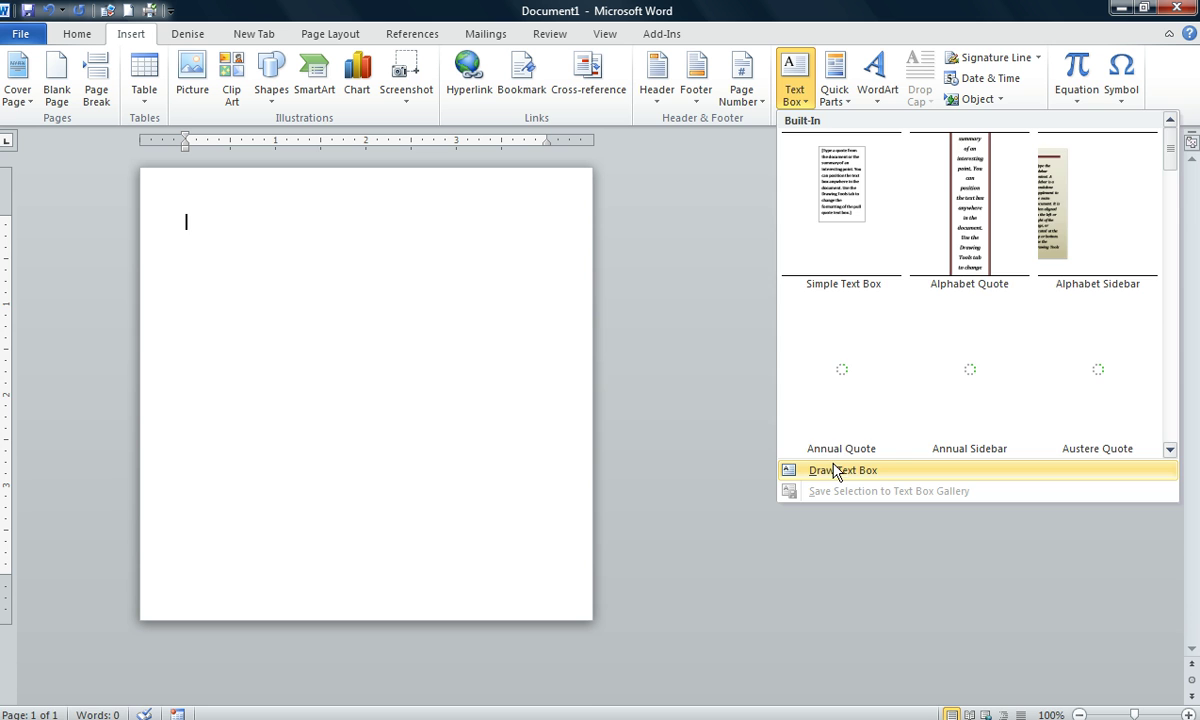
pyautogui.click(835, 472)
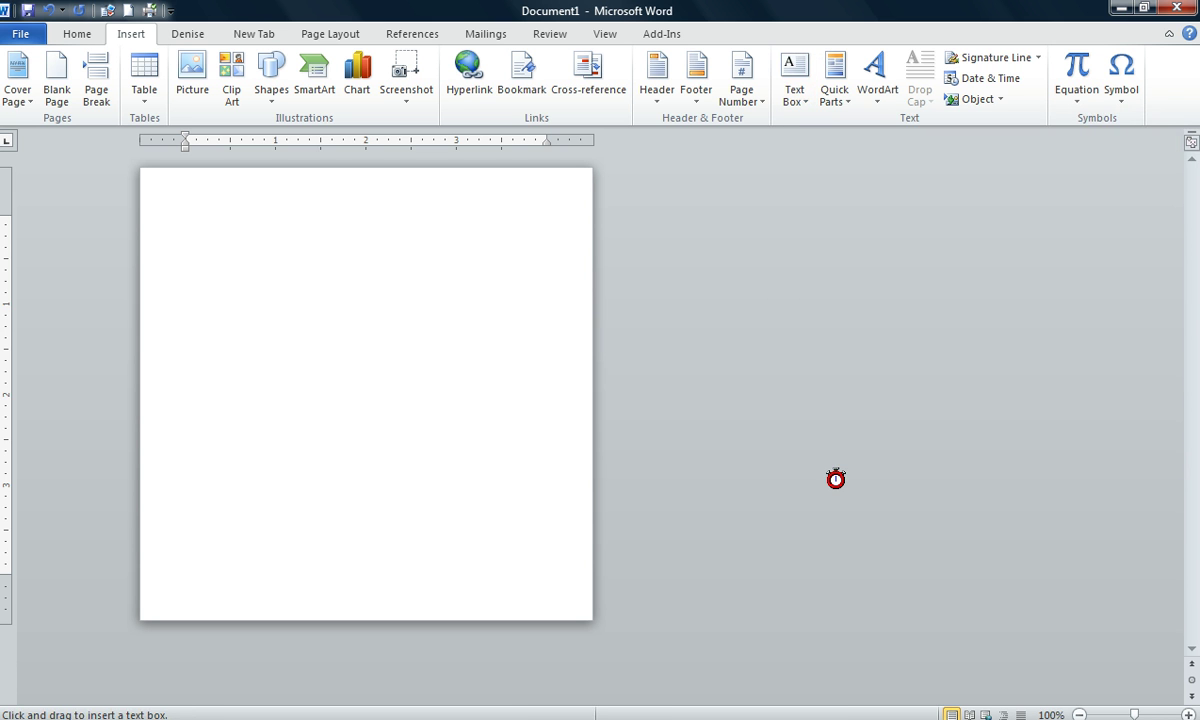
pyautogui.click(188, 210)
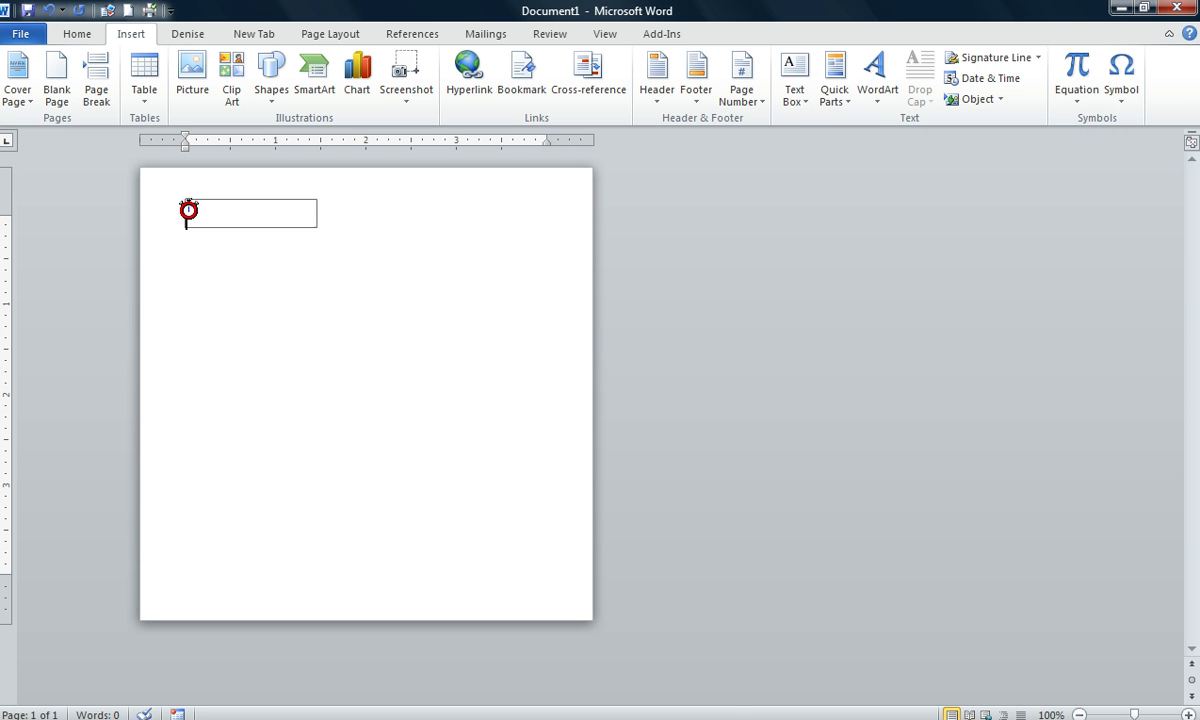
pyautogui.moveTo(188, 210)
pyautogui.mouseDown()
pyautogui.moveTo(463, 345)
pyautogui.moveTo(549, 605)
pyautogui.moveTo(564, 609)
pyautogui.mouseUp()
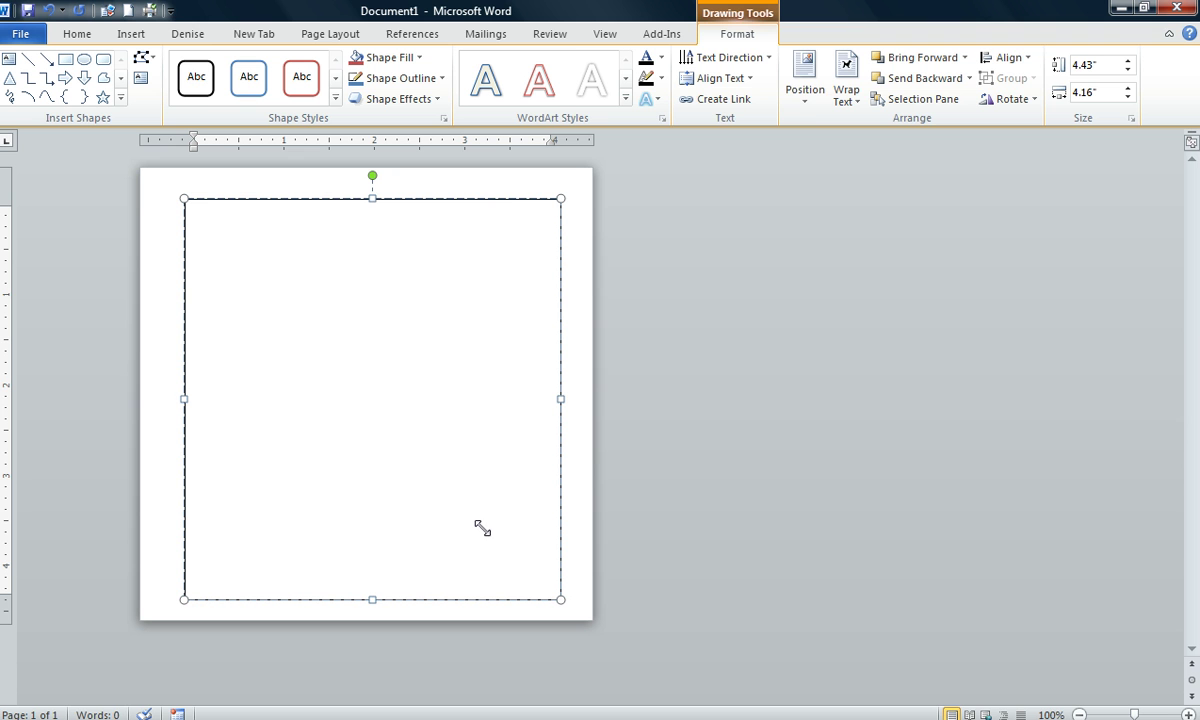
# Position the text box Middle Center with square text wrapping.
pyautogui.click(805, 90)
pyautogui.press('Down')
pyautogui.press('Down')
pyautogui.press('Right')
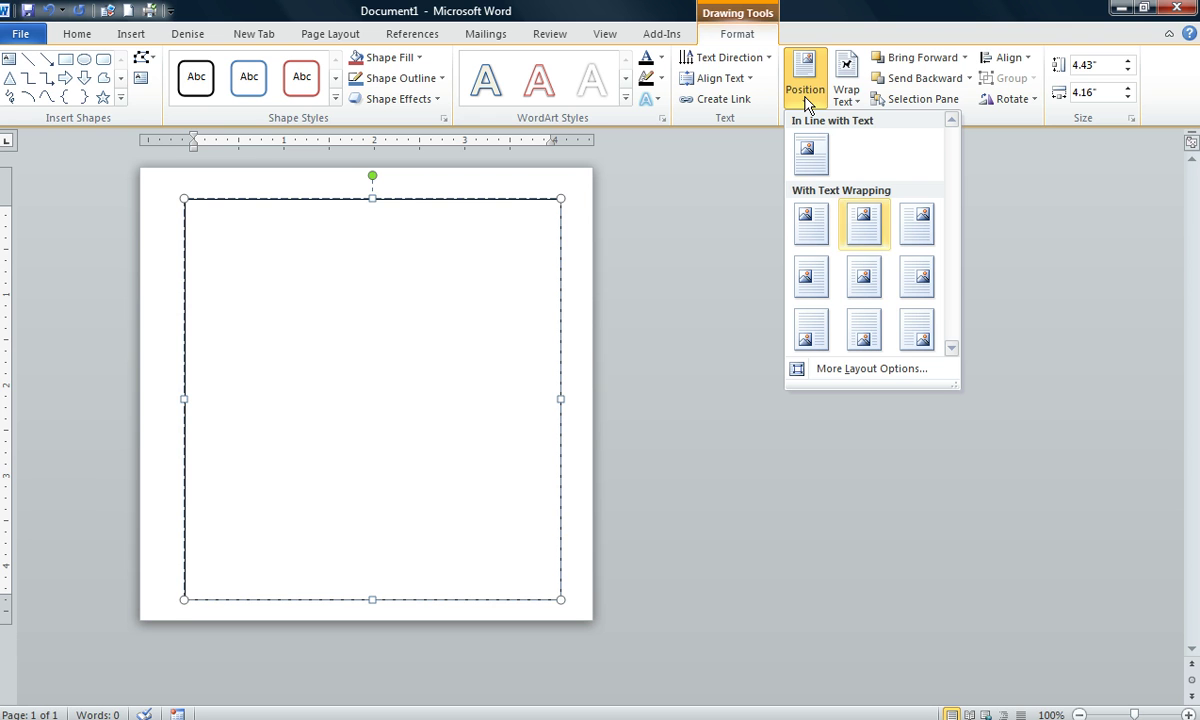
pyautogui.press('Down')
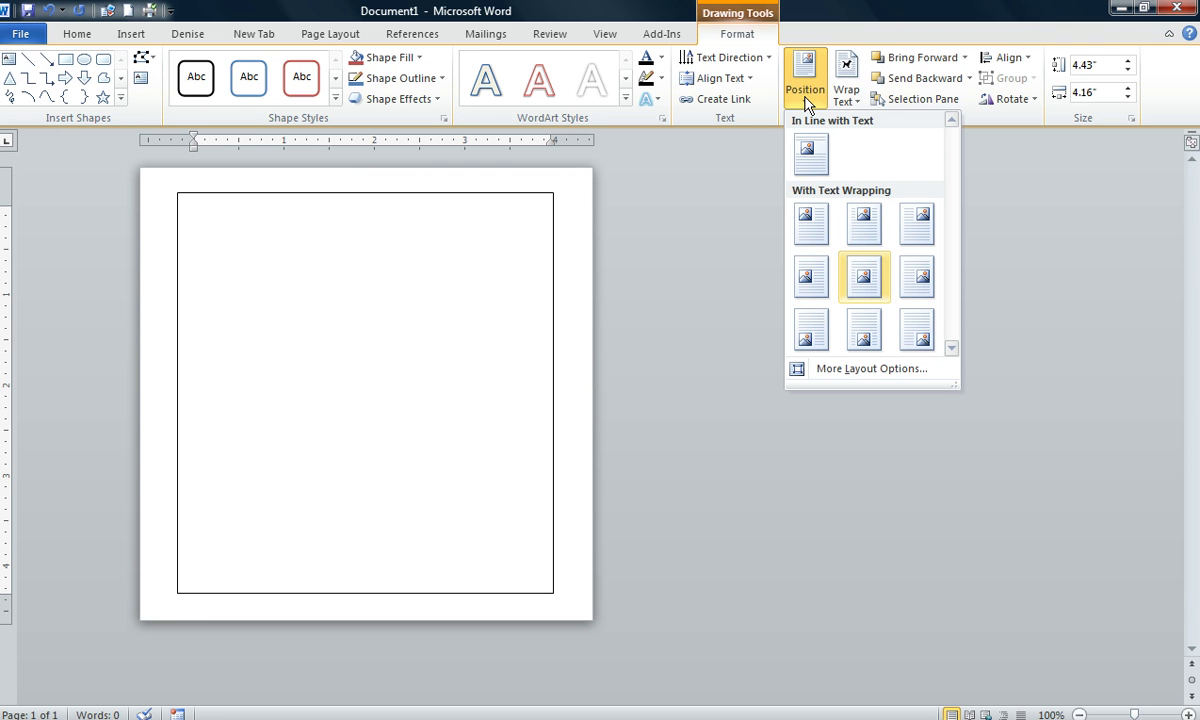
pyautogui.click(864, 283)
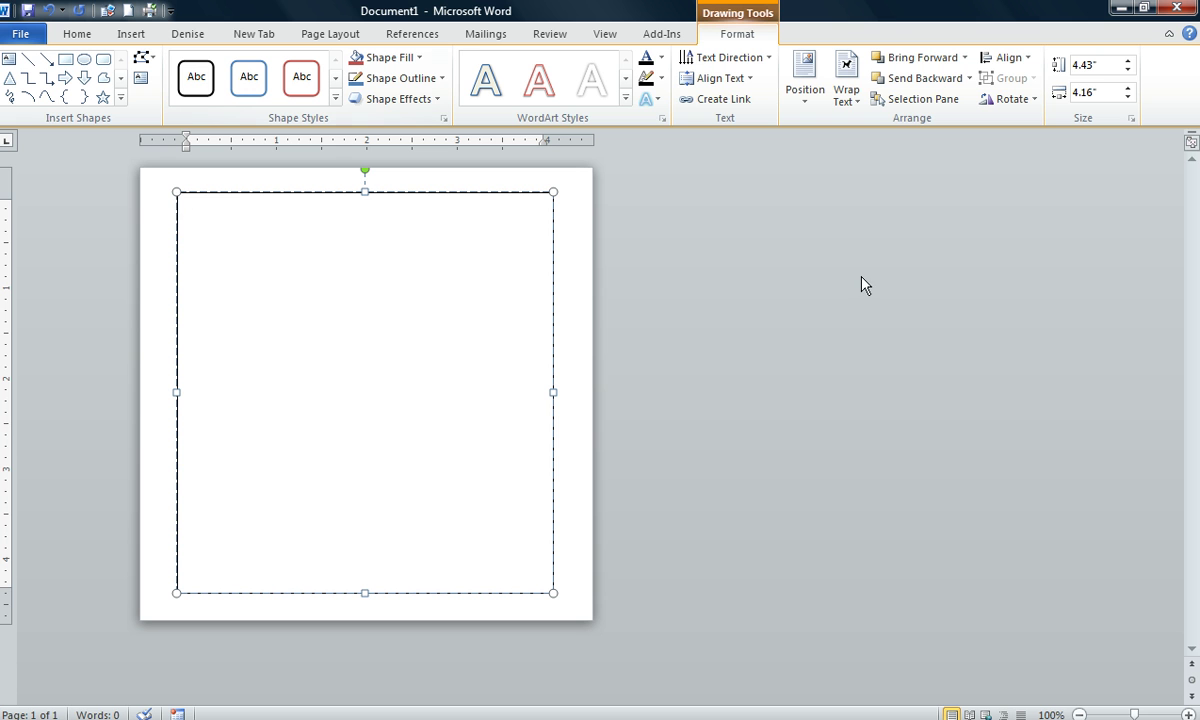
# Fill the text box with the Desert Landscape picture from Public Pictures > Sample Pictures.
pyautogui.click(421, 58)
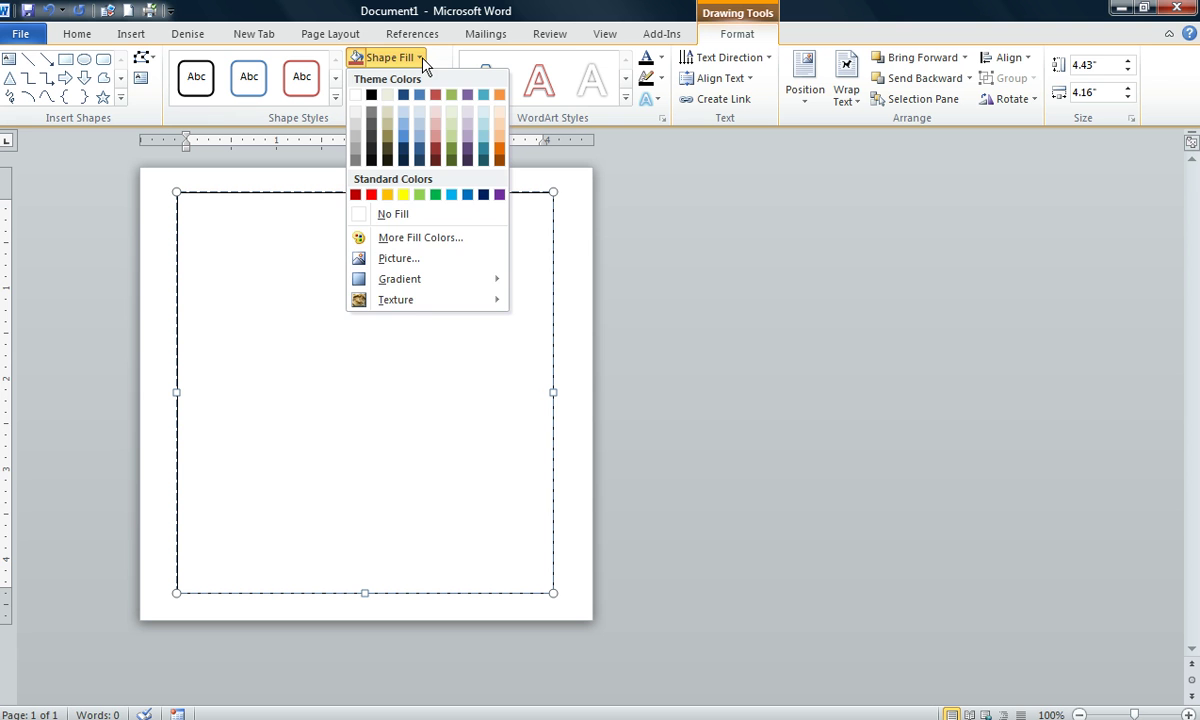
pyautogui.press('p')
pyautogui.press('Escape')
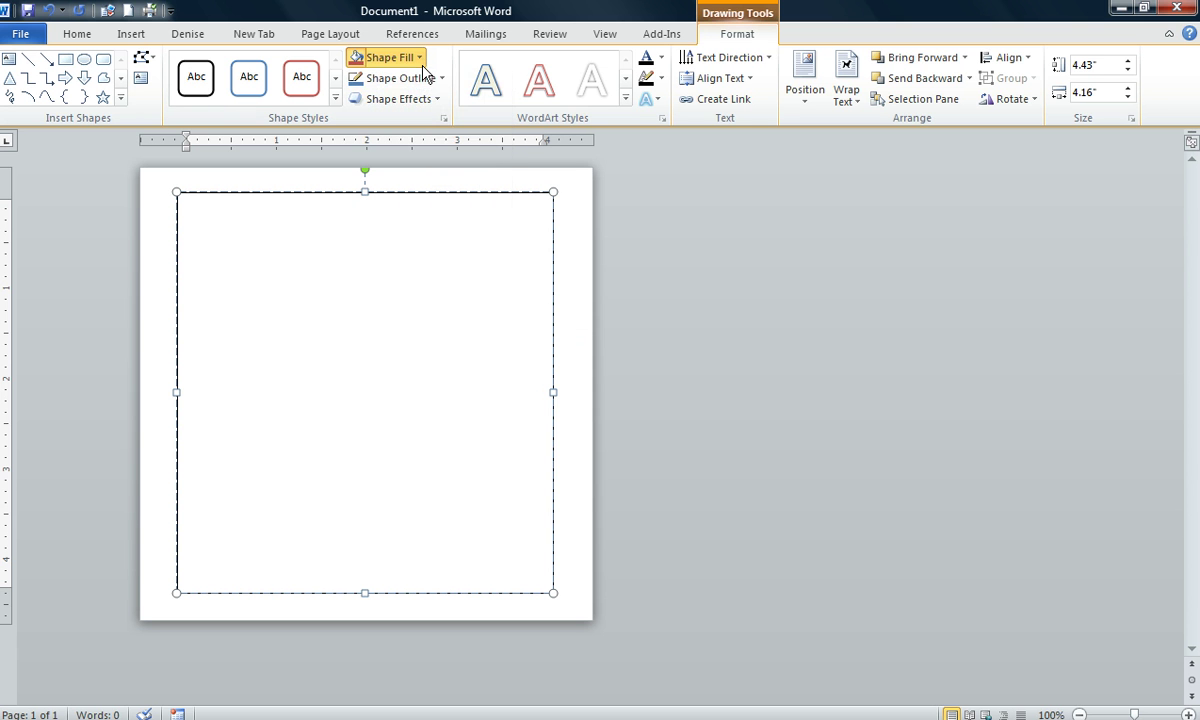
pyautogui.click(409, 264)
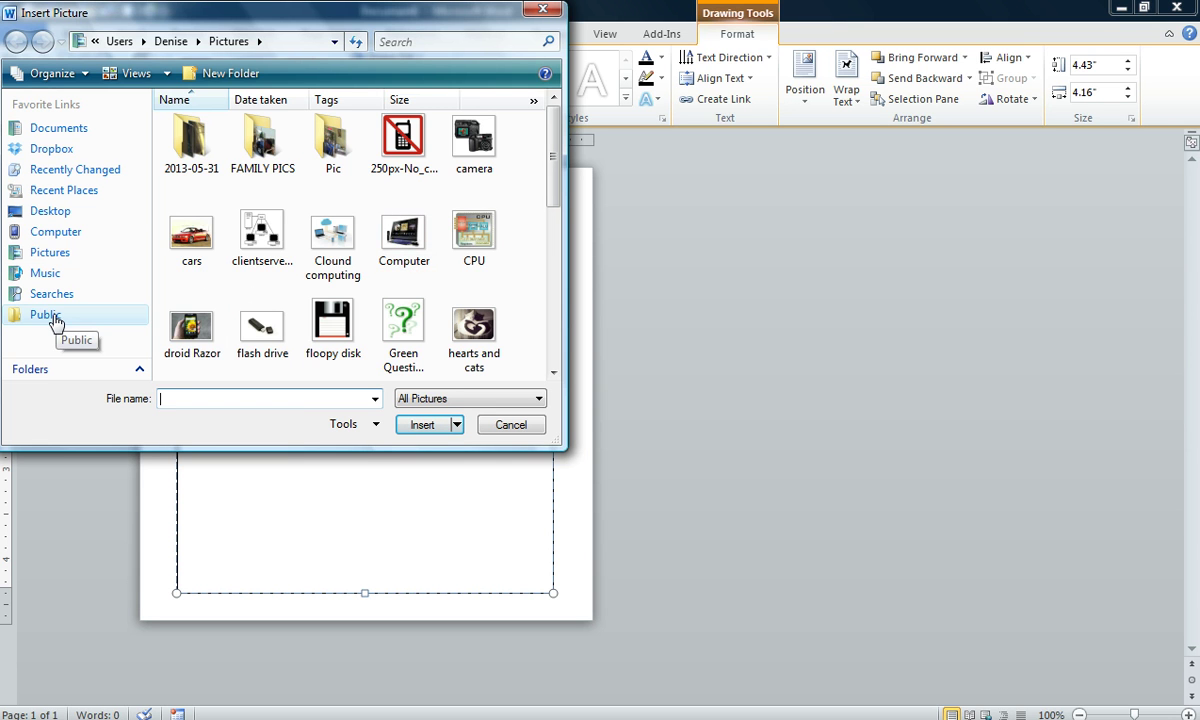
pyautogui.click(57, 317)
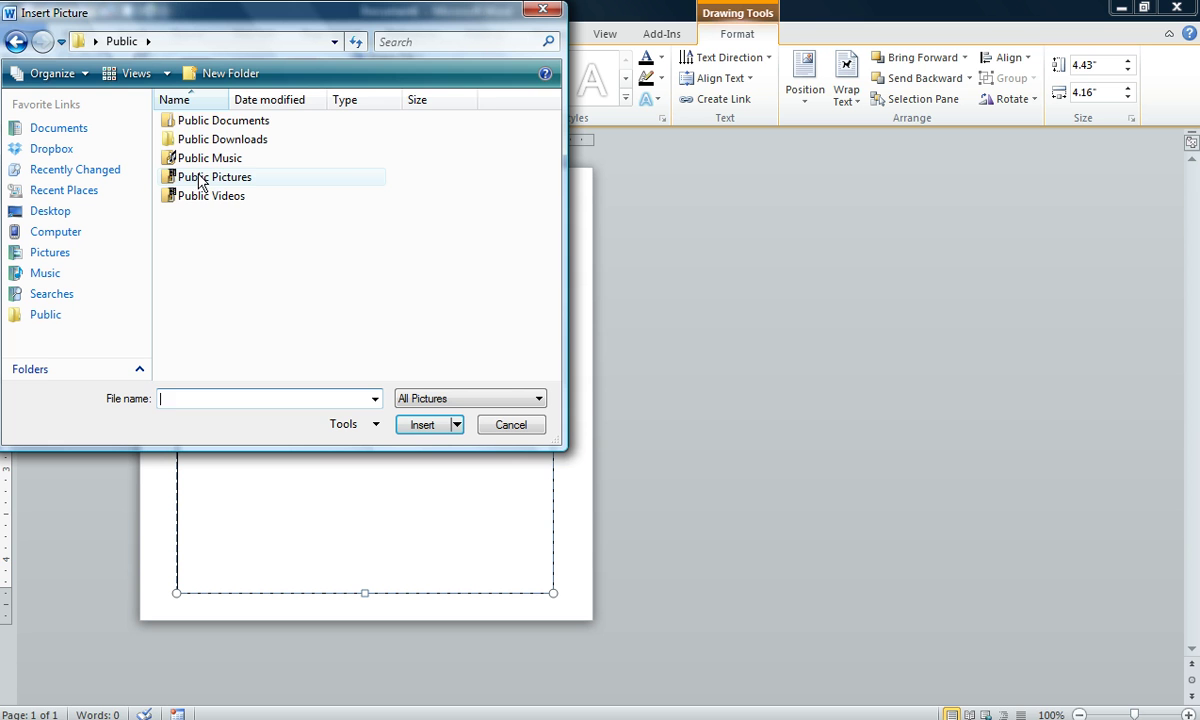
pyautogui.doubleClick(199, 187)
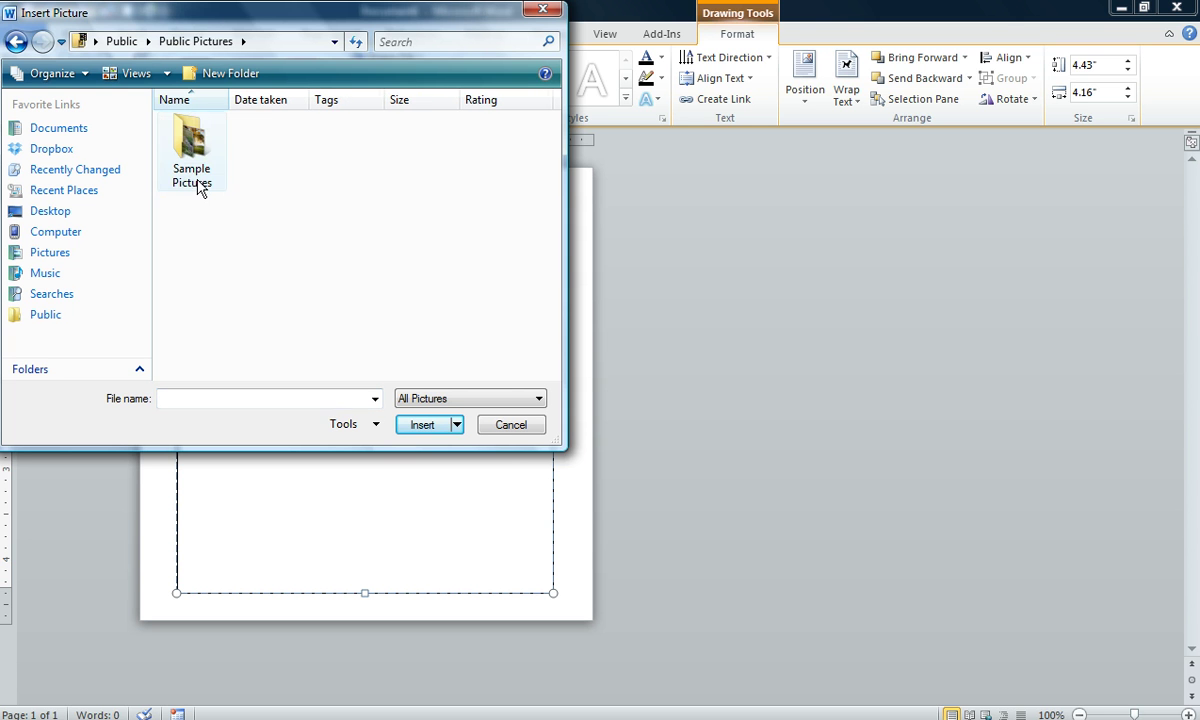
pyautogui.doubleClick(199, 181)
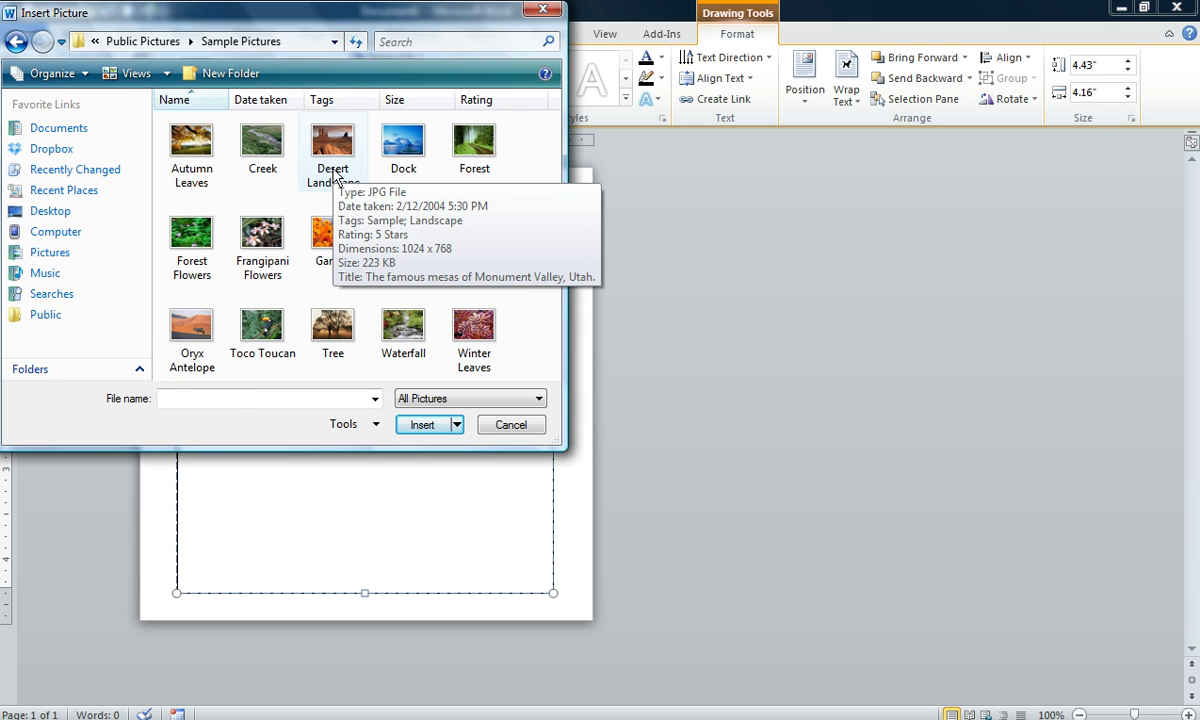
pyautogui.click(335, 160)
pyautogui.click(420, 426)
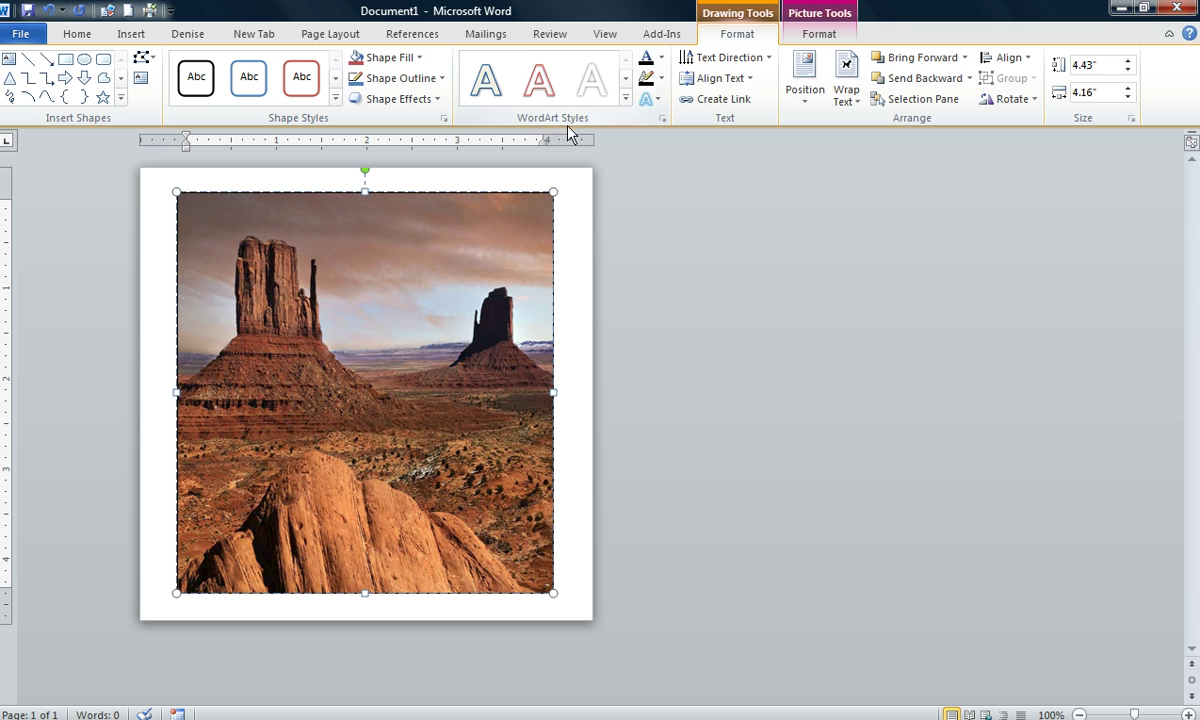
# Apply the Gradient Fill - Orange, Accent 6, Inner Shadow WordArt style and type 'My favorite Tunes'.
pyautogui.click(626, 100)
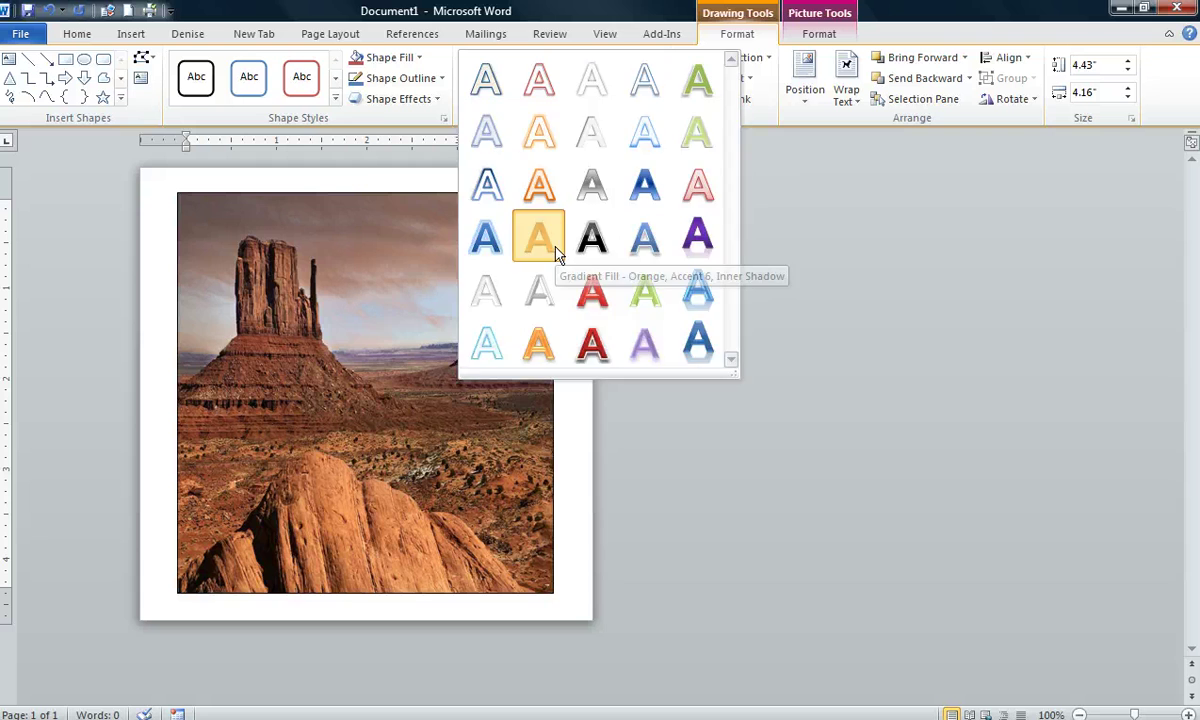
pyautogui.click(557, 255)
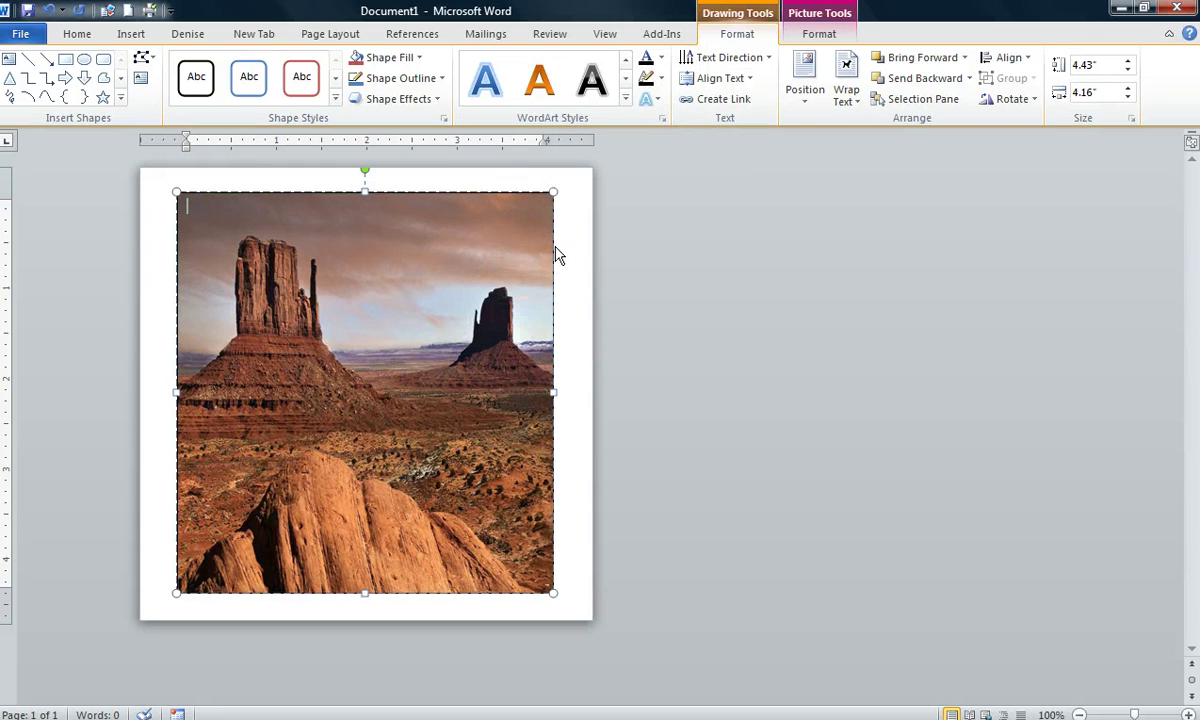
pyautogui.write('My favorite Tunes')
# Select 'My favorite Tunes' and apply the Cascade Up transform text effect.
pyautogui.moveTo(182, 205); pyautogui.dragTo(301, 218)
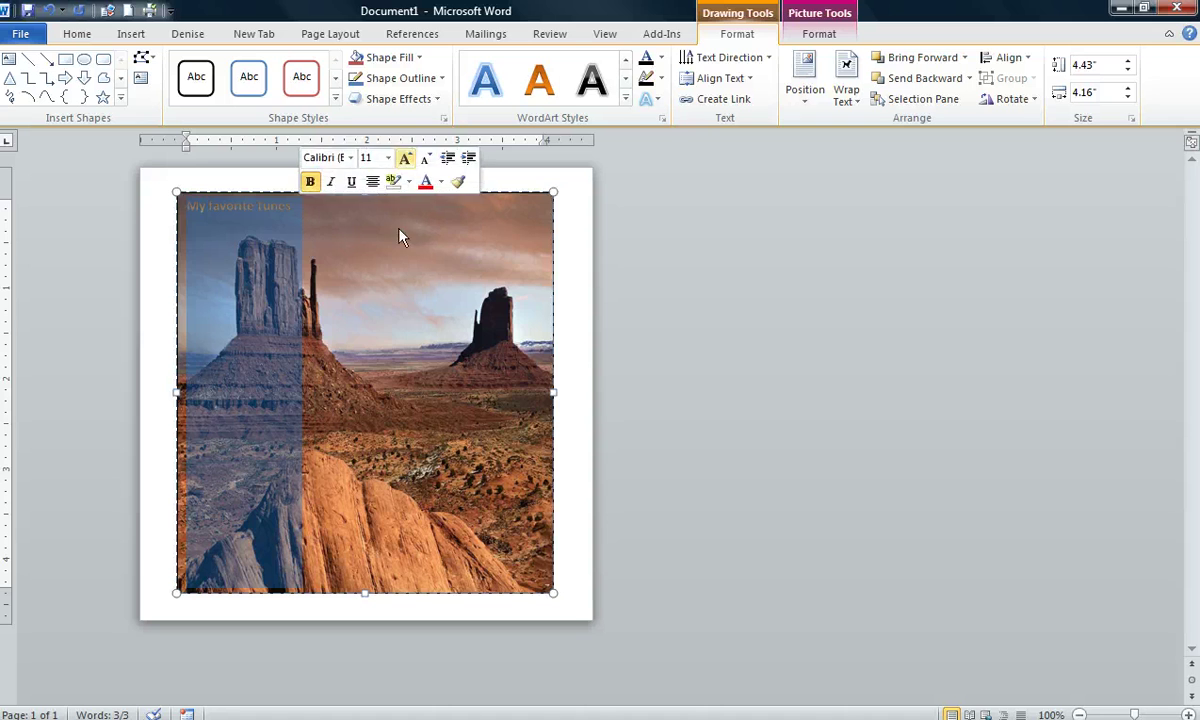
pyautogui.click(661, 107)
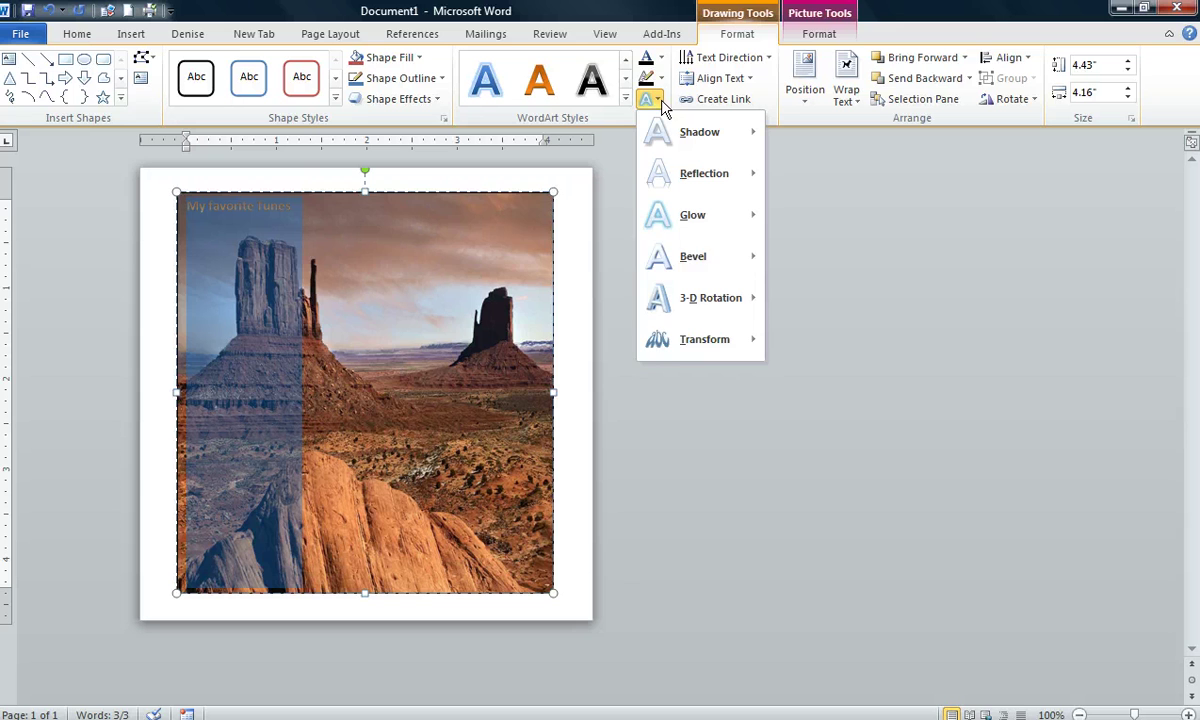
pyautogui.press('Up')
pyautogui.press('Right')
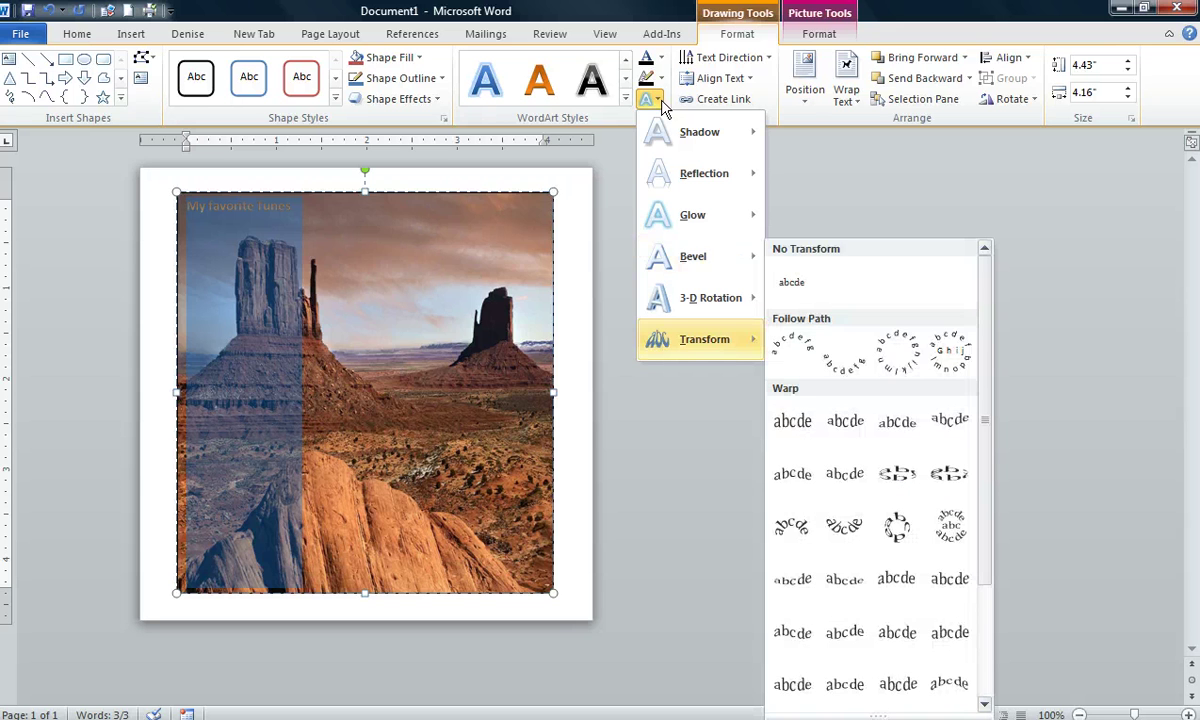
pyautogui.scroll(-1, 1003, 507)
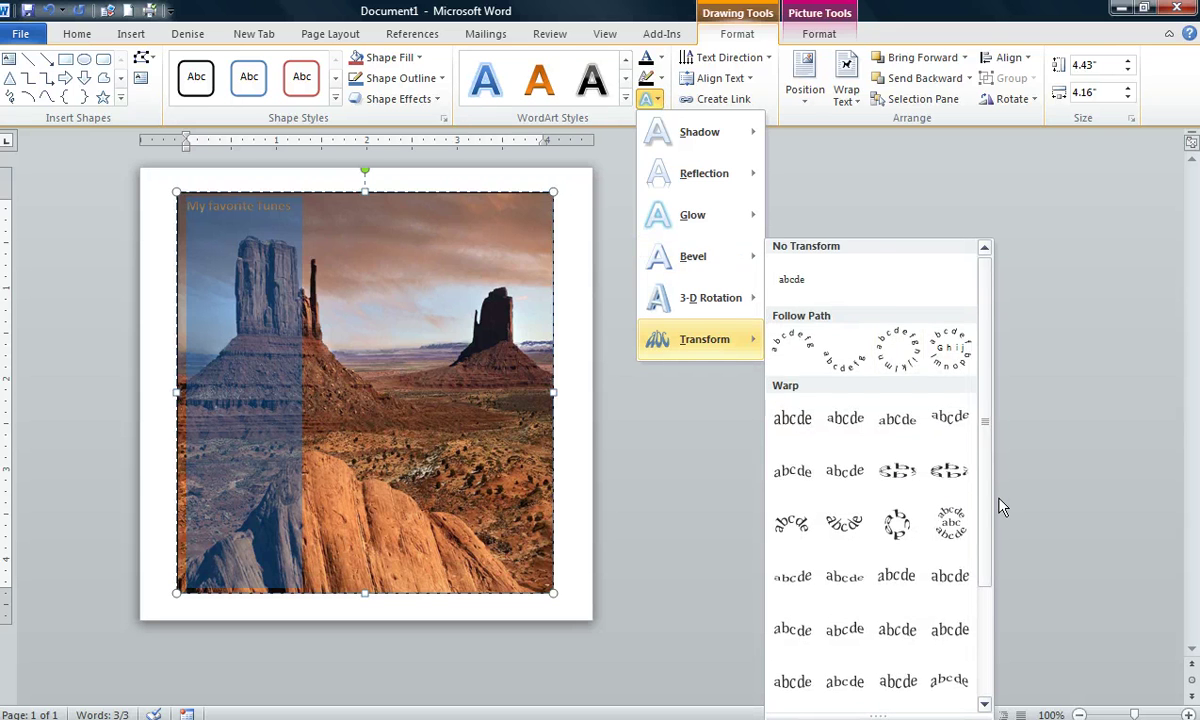
pyautogui.scroll(-3, 1003, 507)
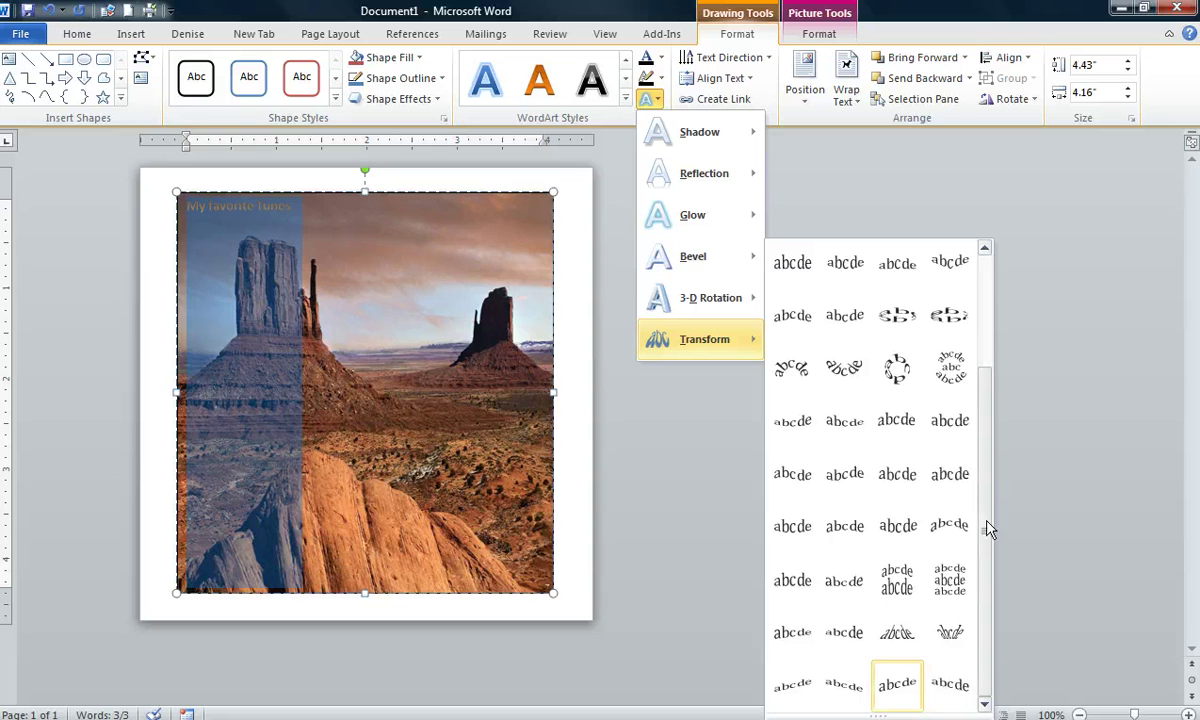
pyautogui.click(898, 688)
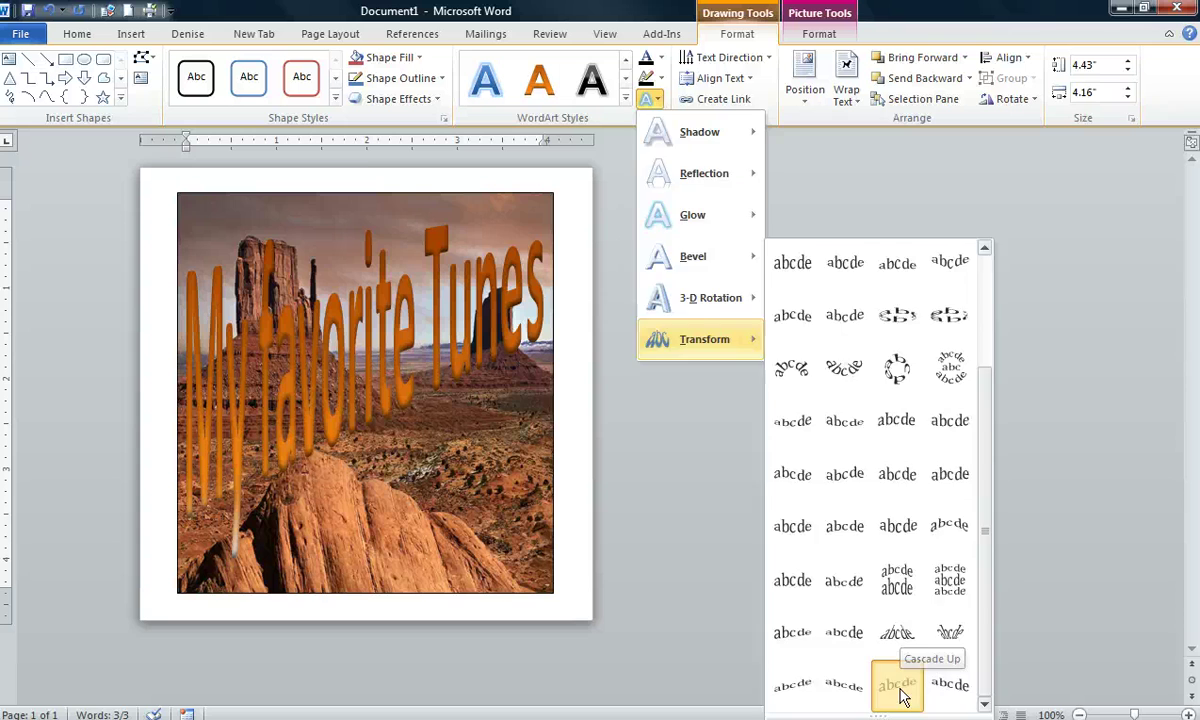